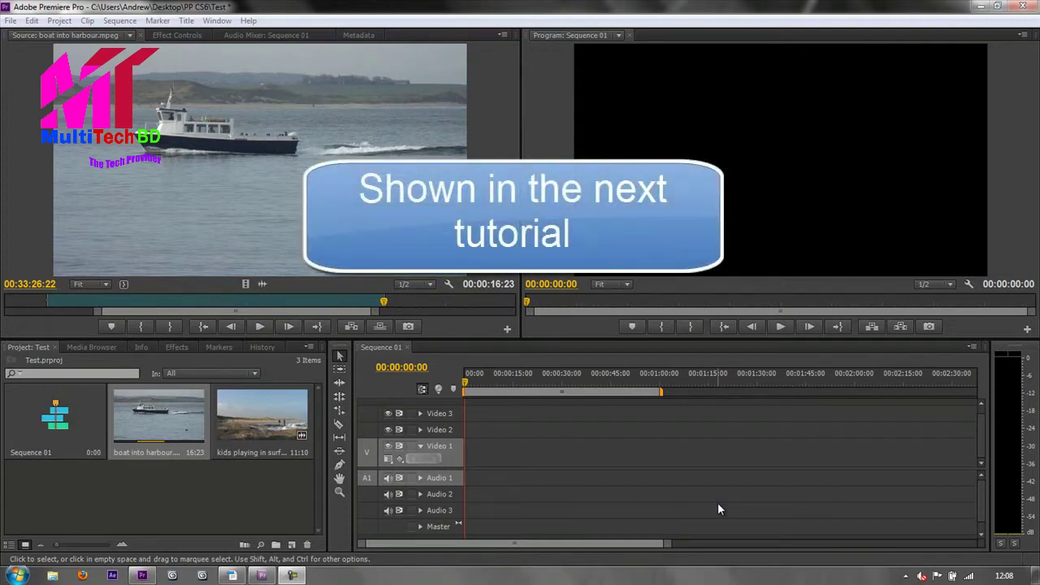
Play the boat clip forward and stop it, then play it in reverse and stop
click(262, 576)
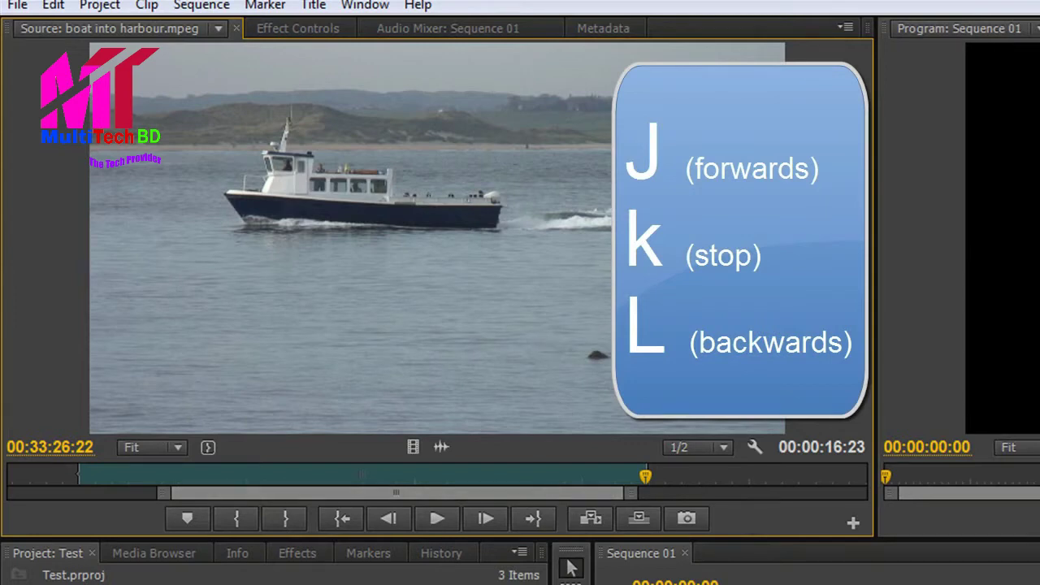
key(l)
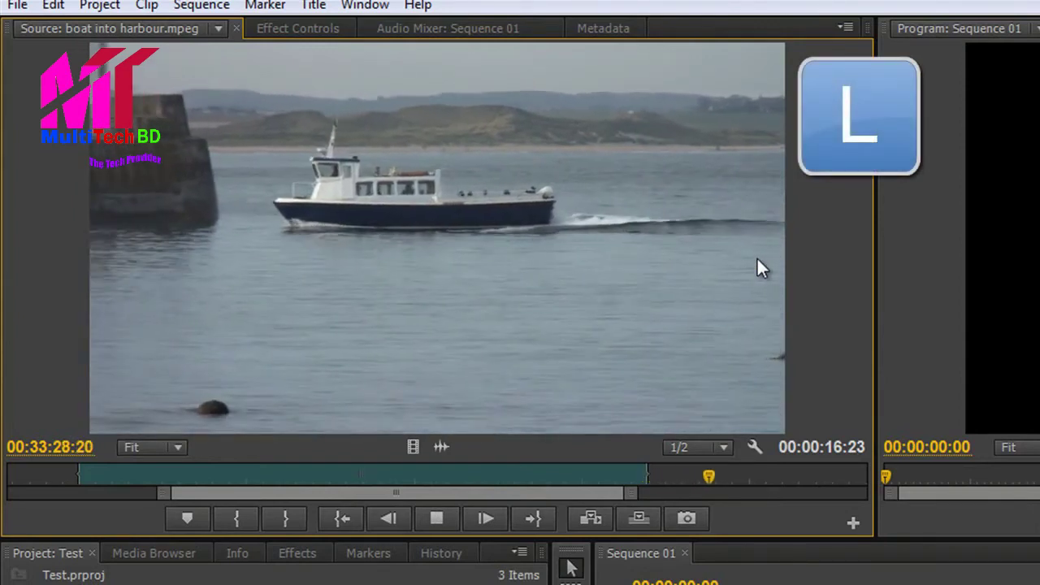
key(k)
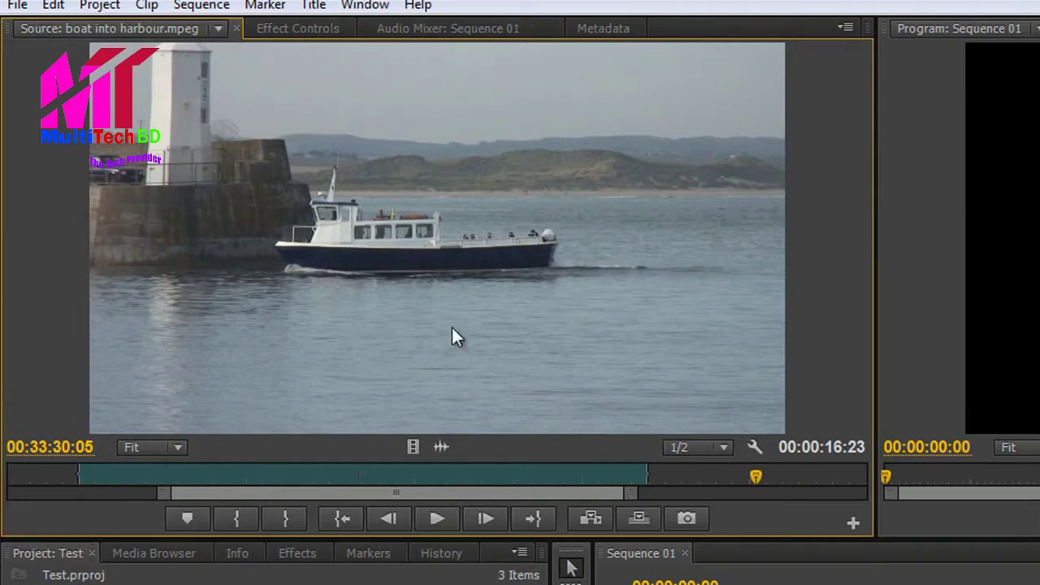
key(space)
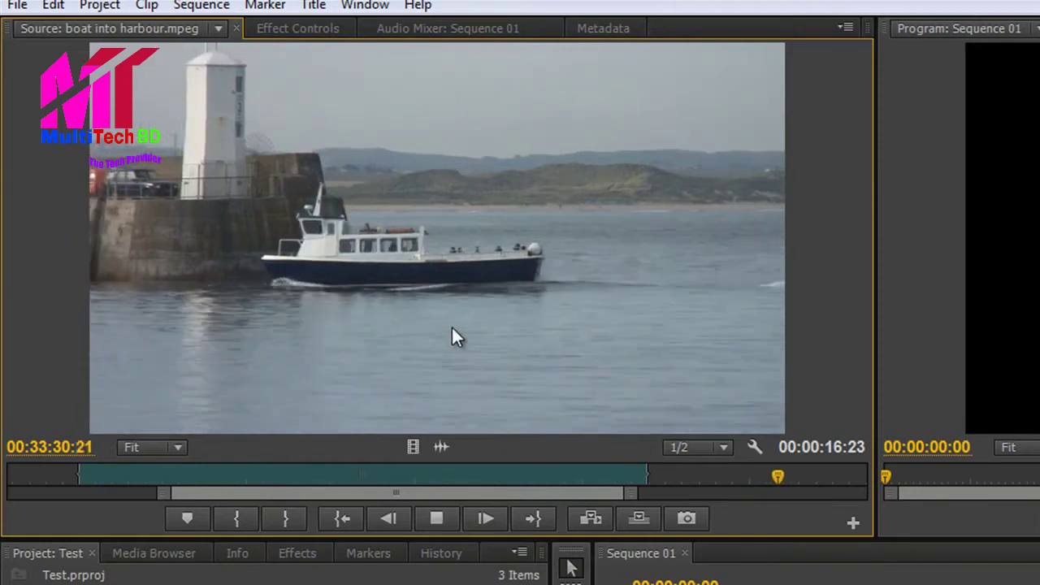
key(space)
key(j)
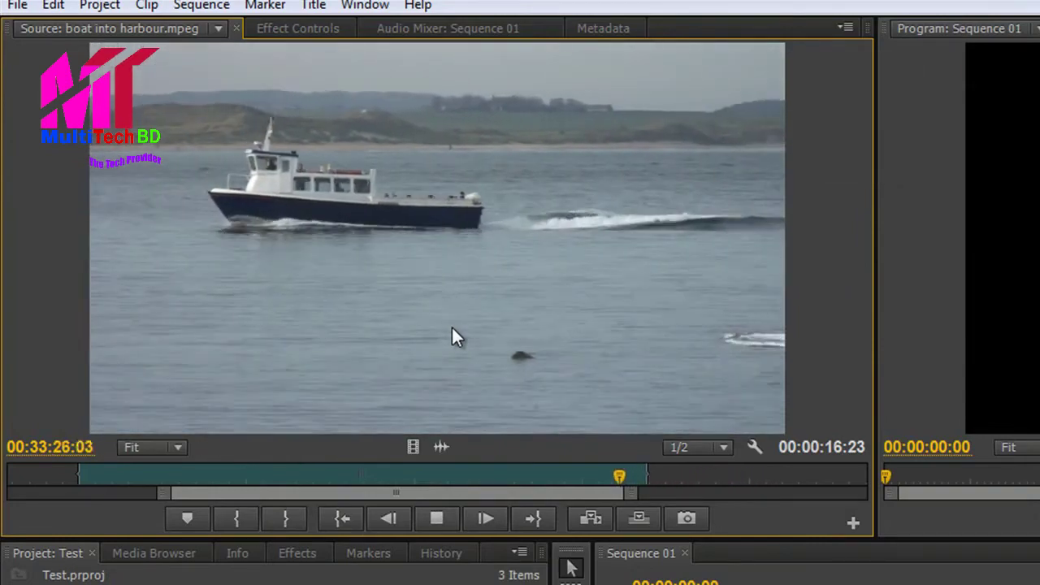
key(k)
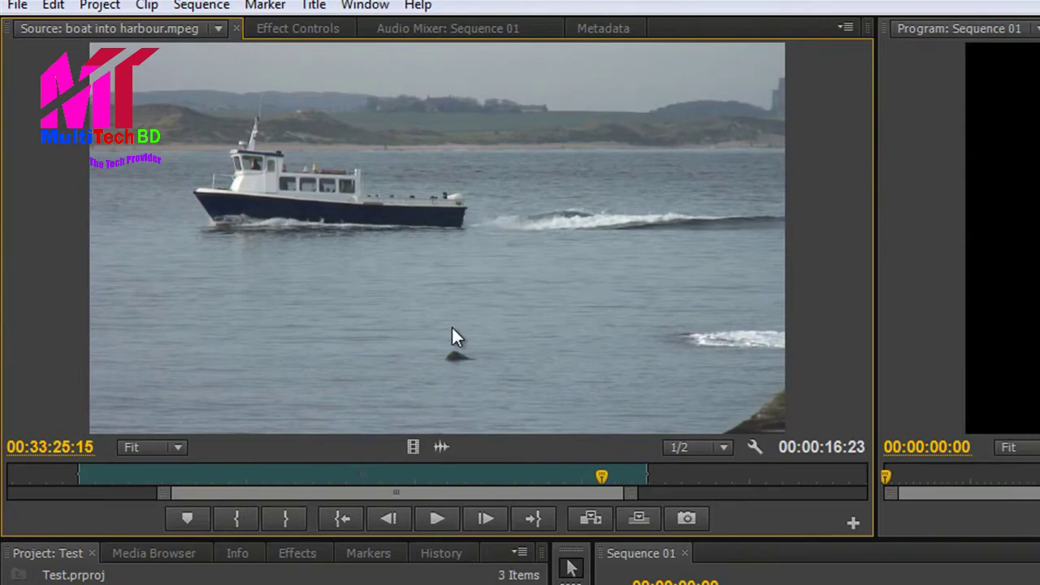
Shuttle the boat clip backward at high speed, then fast forward with L
key(j)
key(j)
key(j)
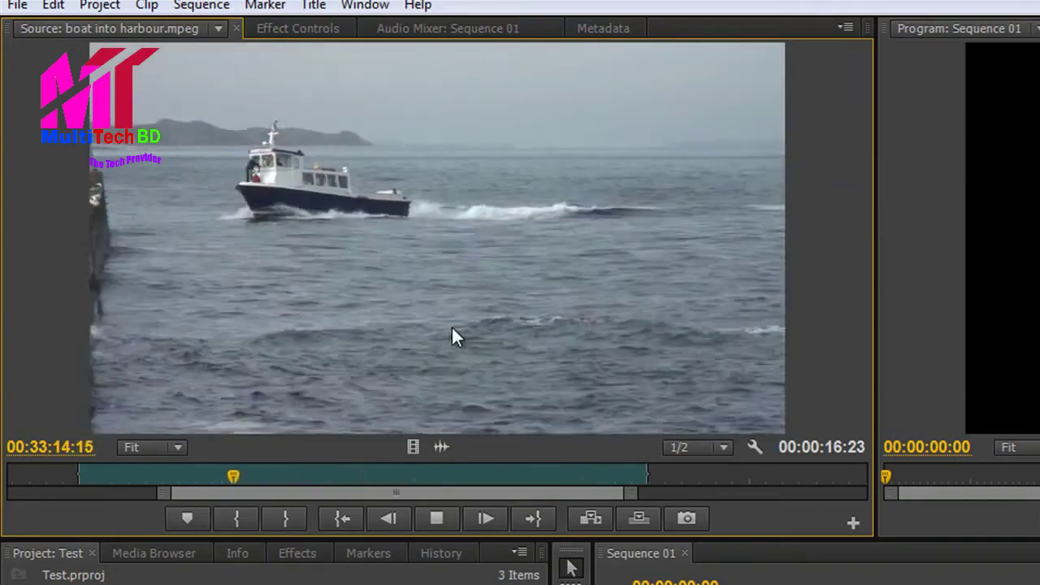
key(k)
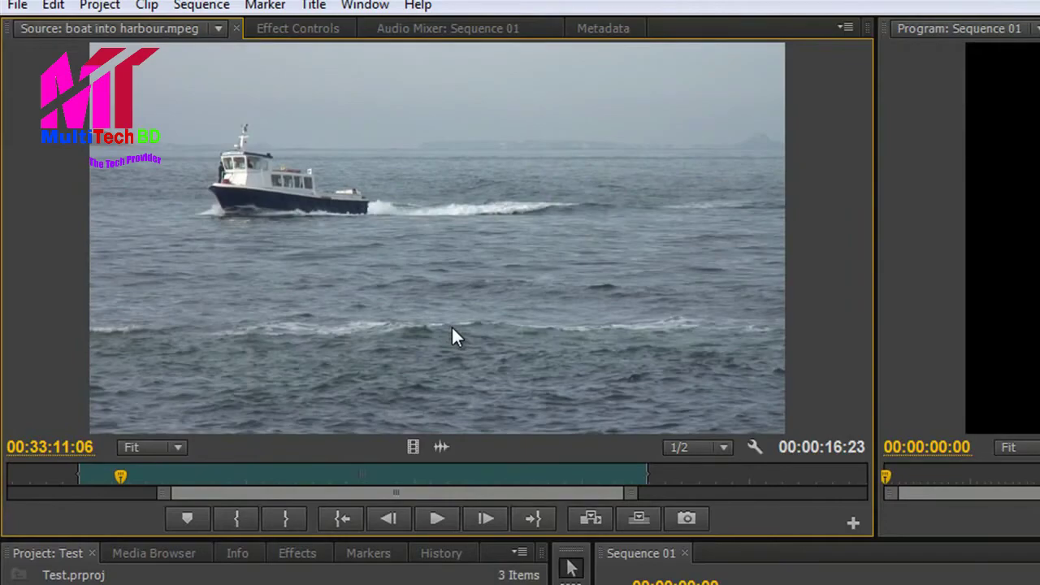
key(l)
key(l)
key(l)
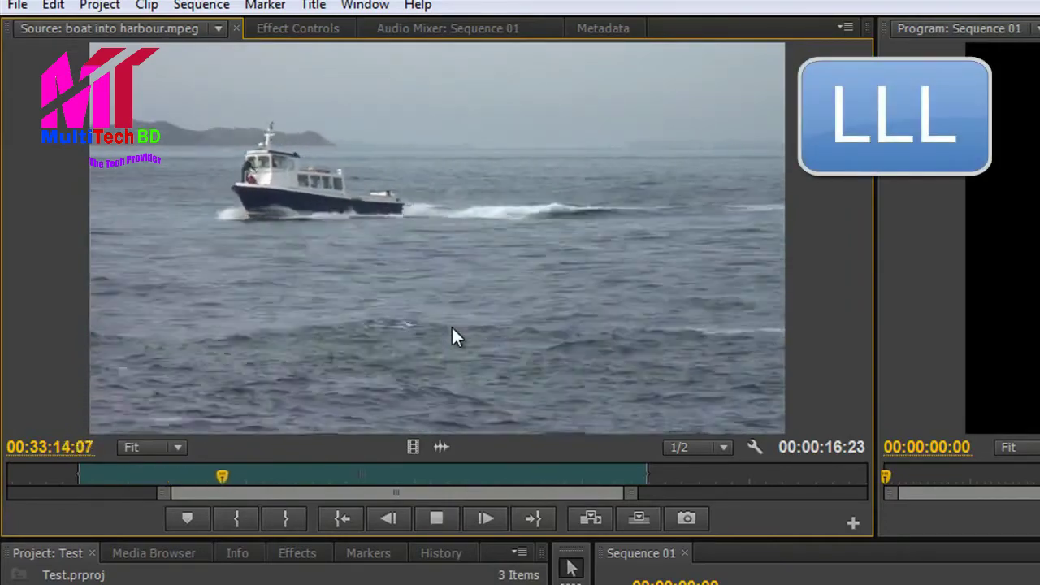
Jog slowly through the boat clip and set the In point at 00:33:22:10, giving duration 00:00:04:13
key(k)
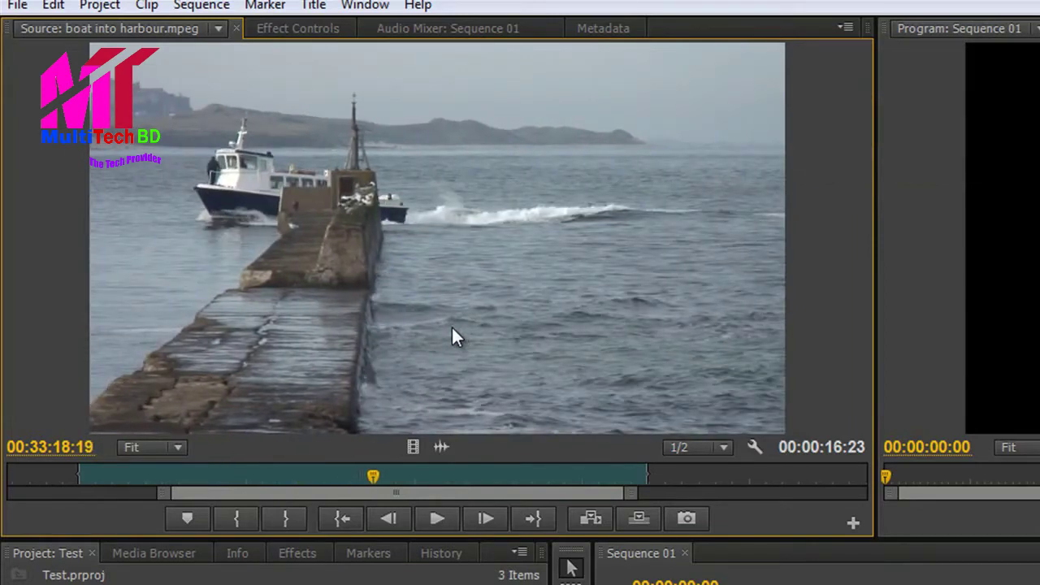
key(shift+l)
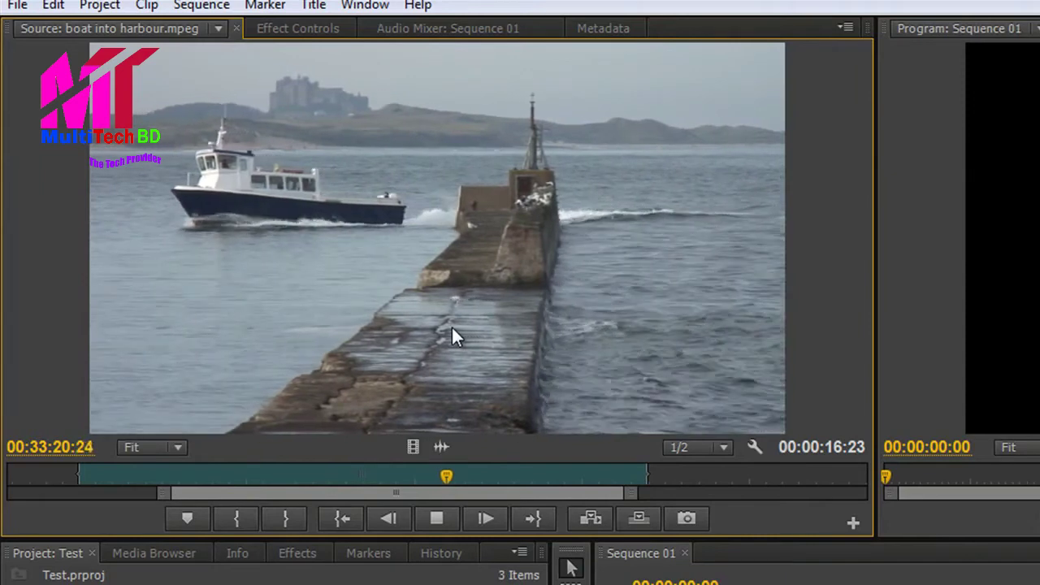
key(space)
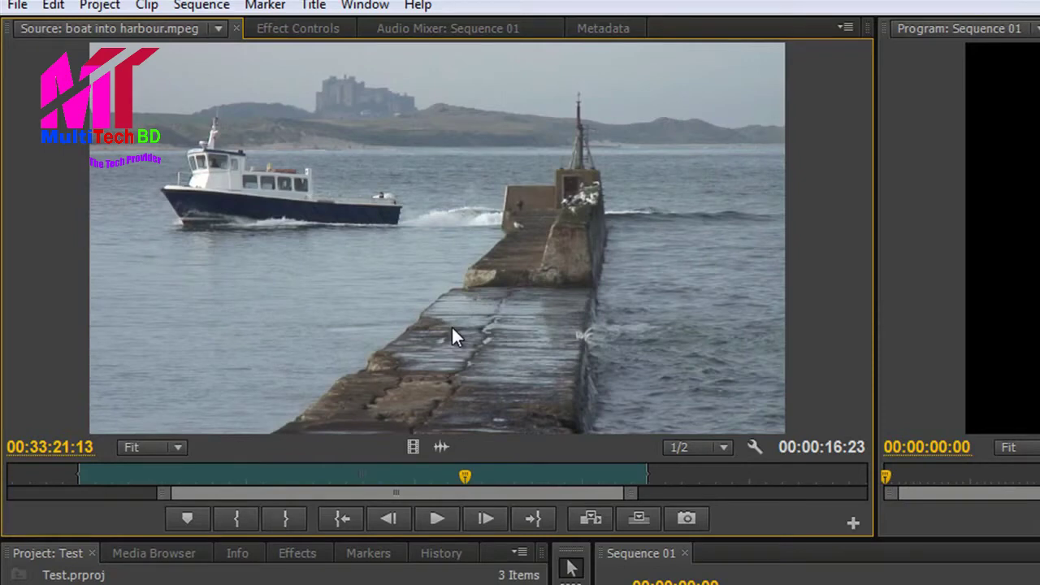
key(j)
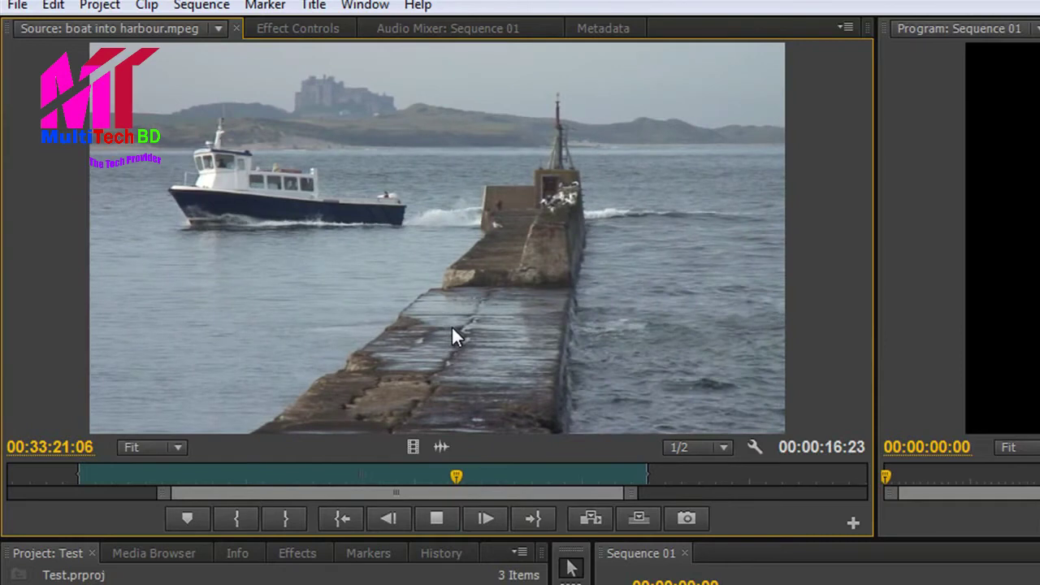
key(k)
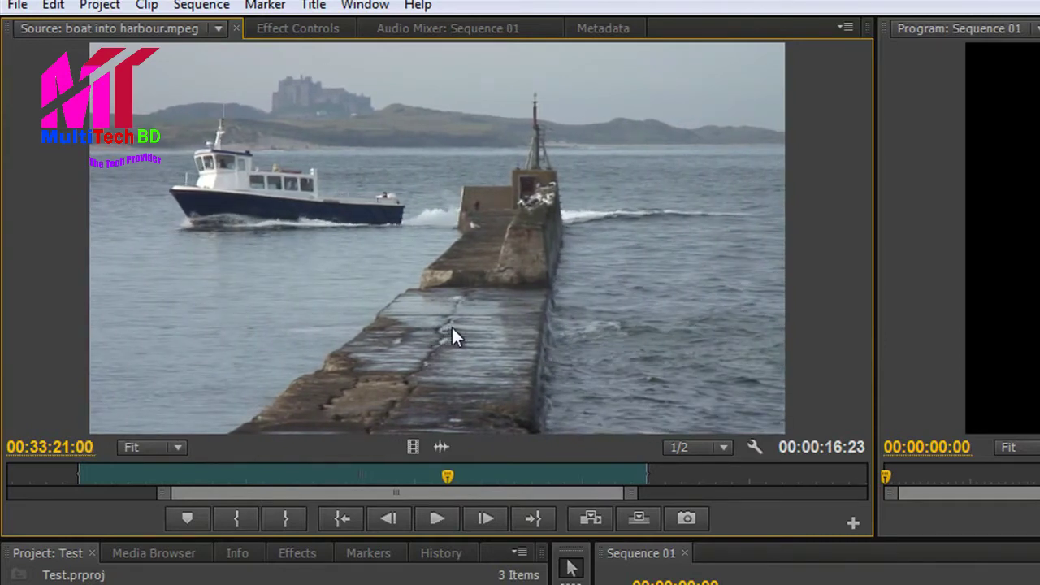
key(j)
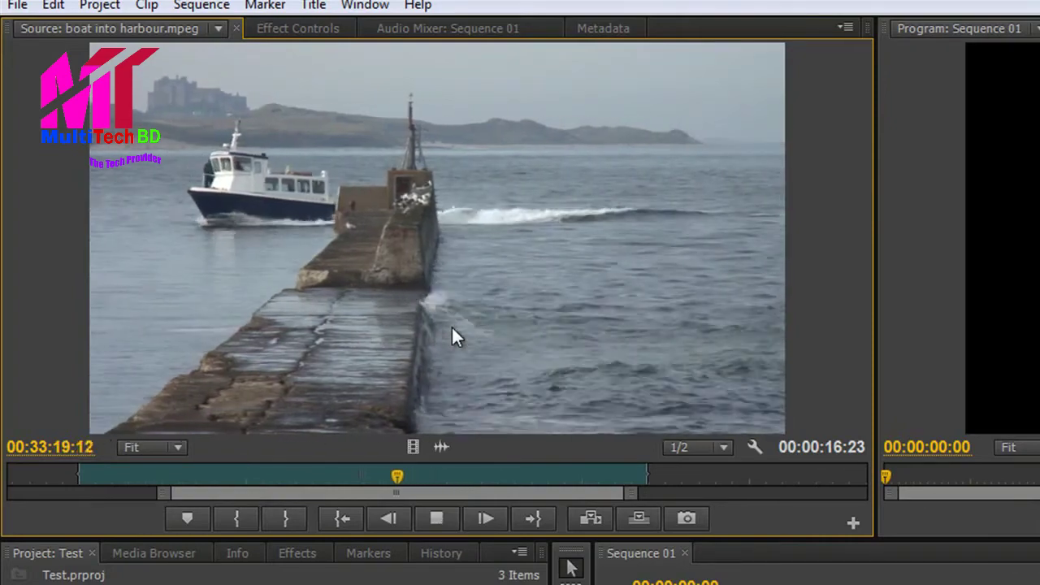
key(l)
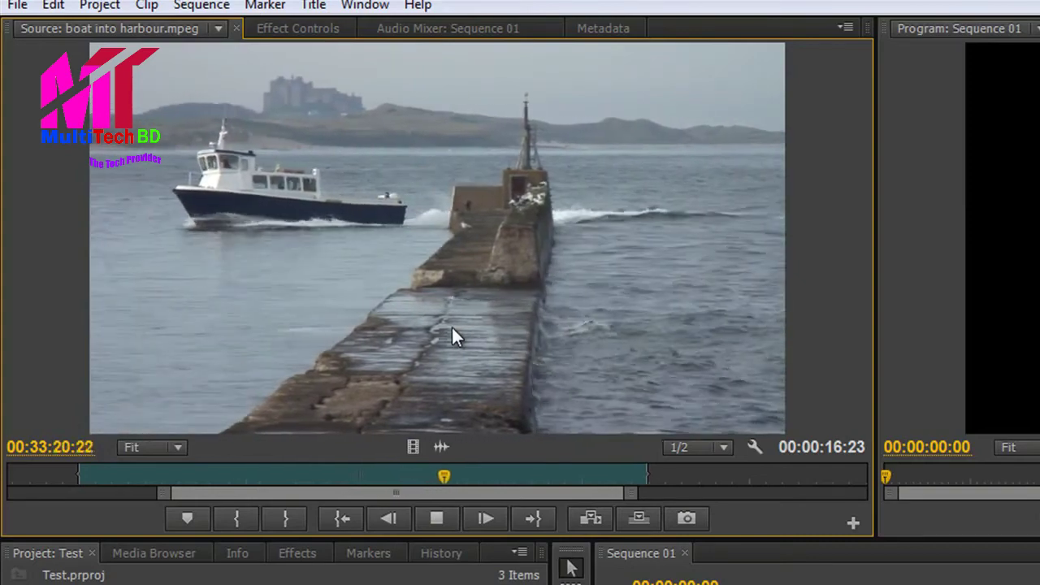
key(k)
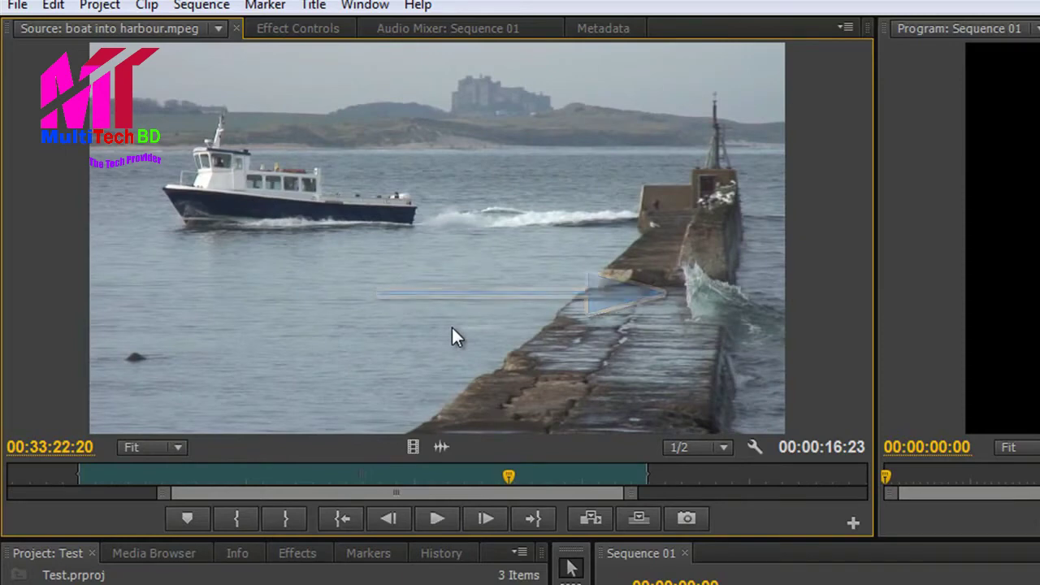
key(j)
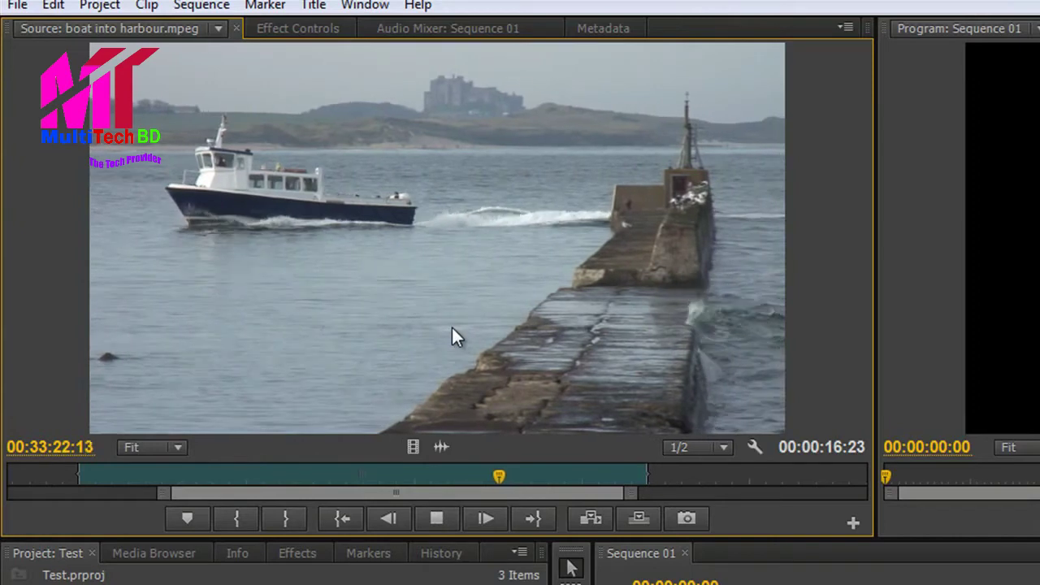
key(k)
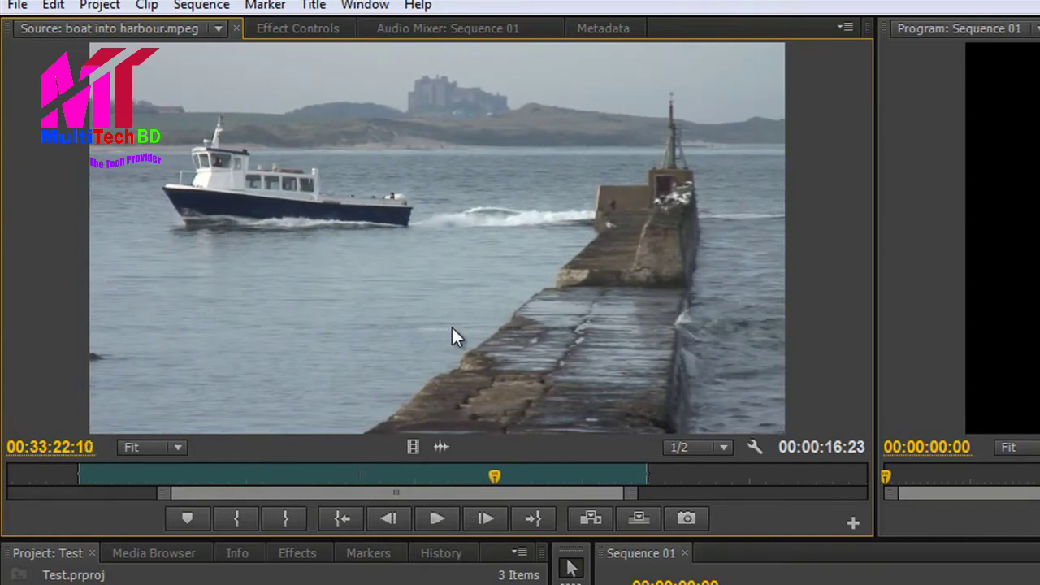
key(i)
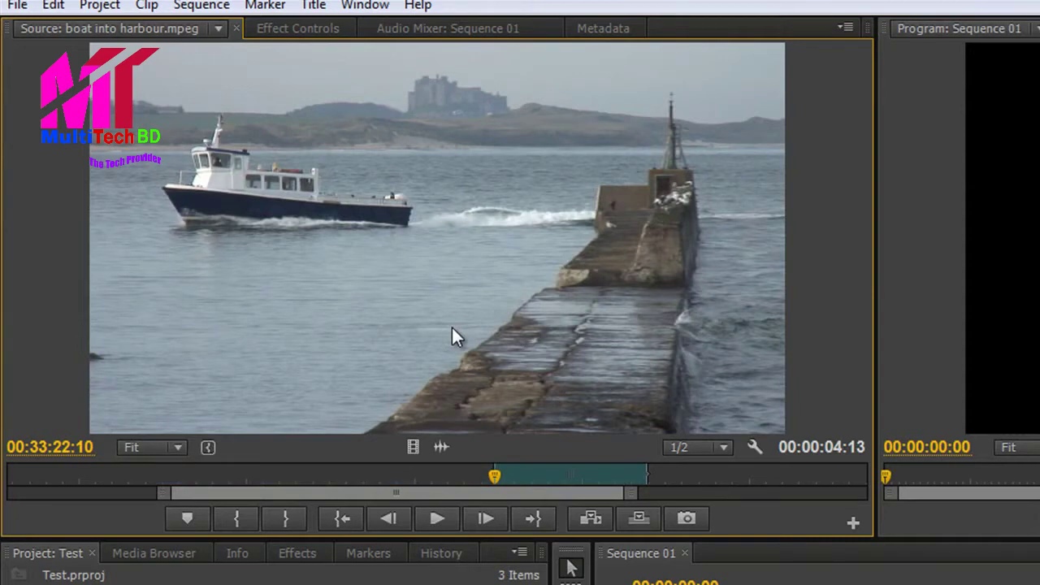
Play on from the In point and set the Out point at 00:33:24:11, leaving 00:00:02:02
key(l)
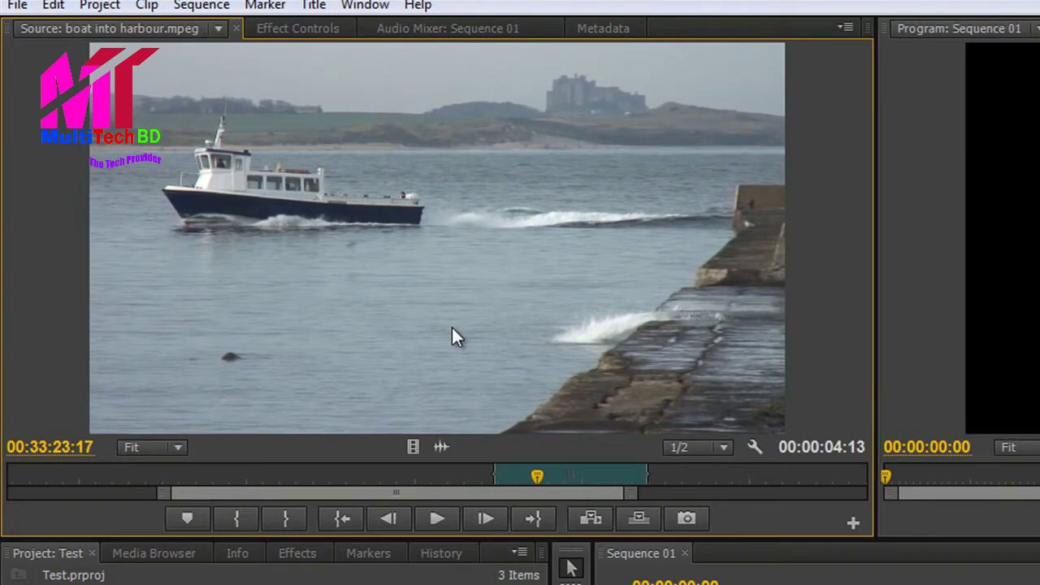
key(space)
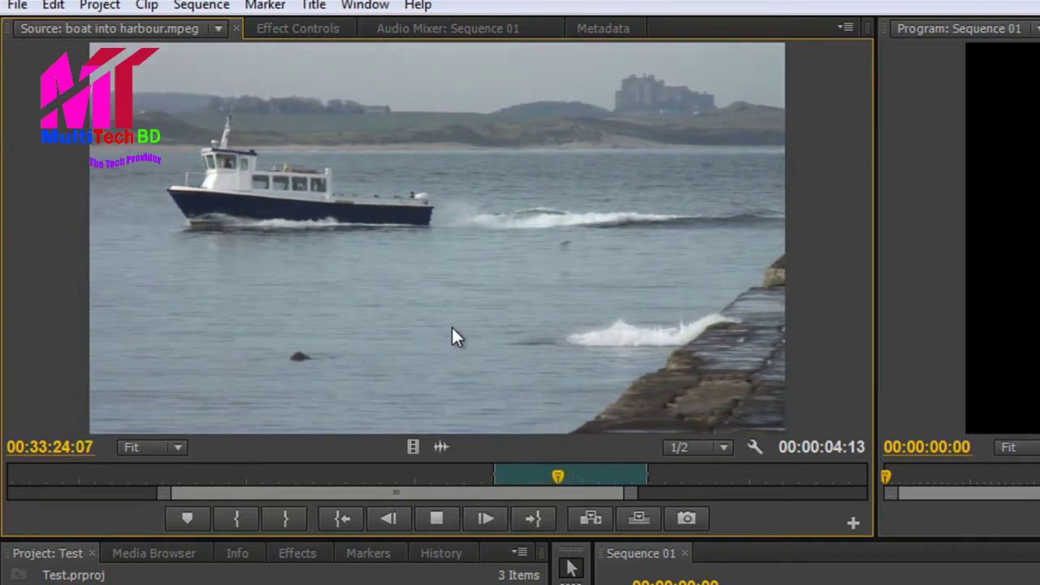
key(space)
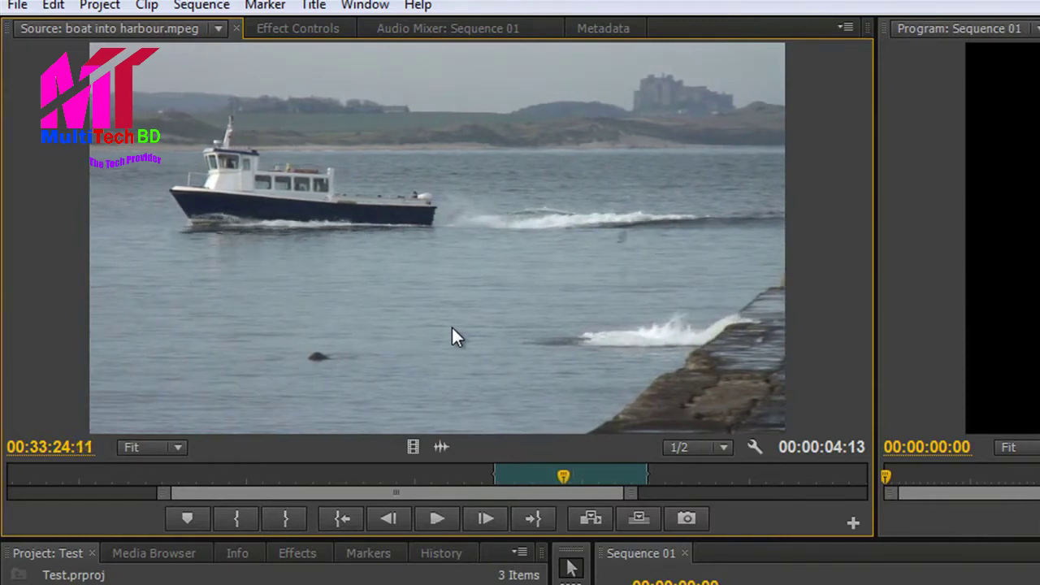
key(o)
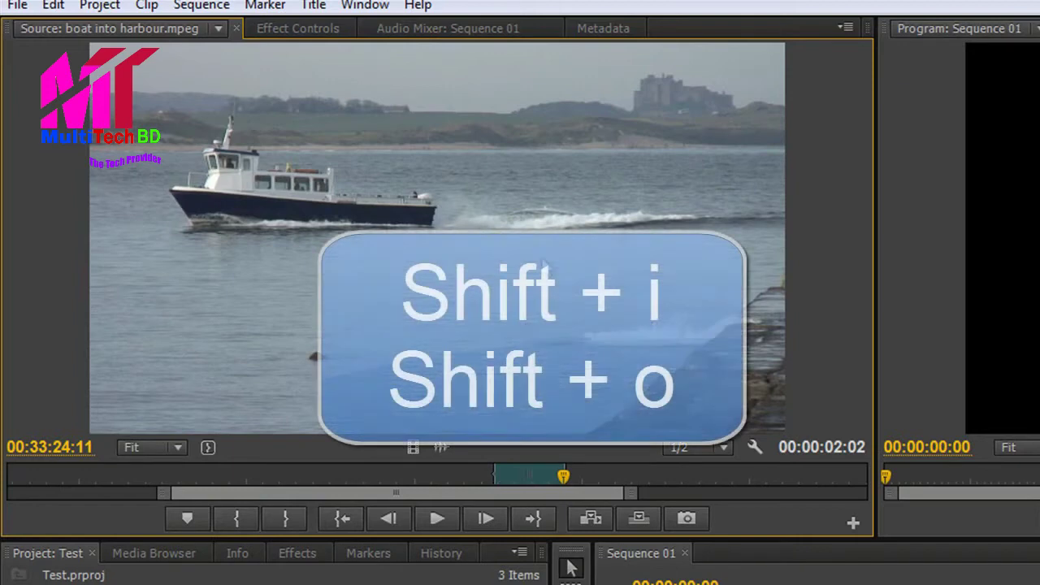
key(shift+i)
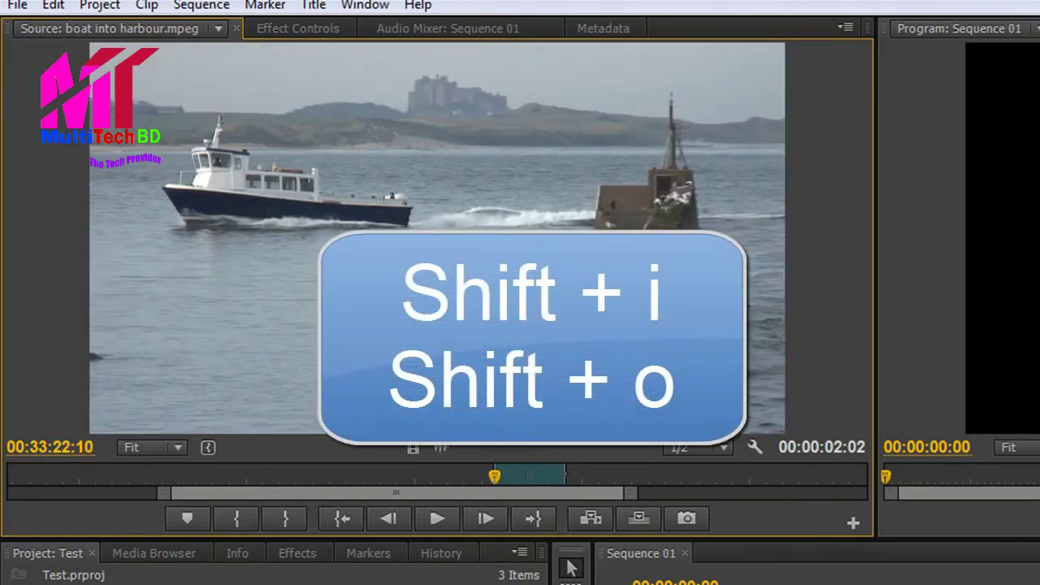
key(shift+o)
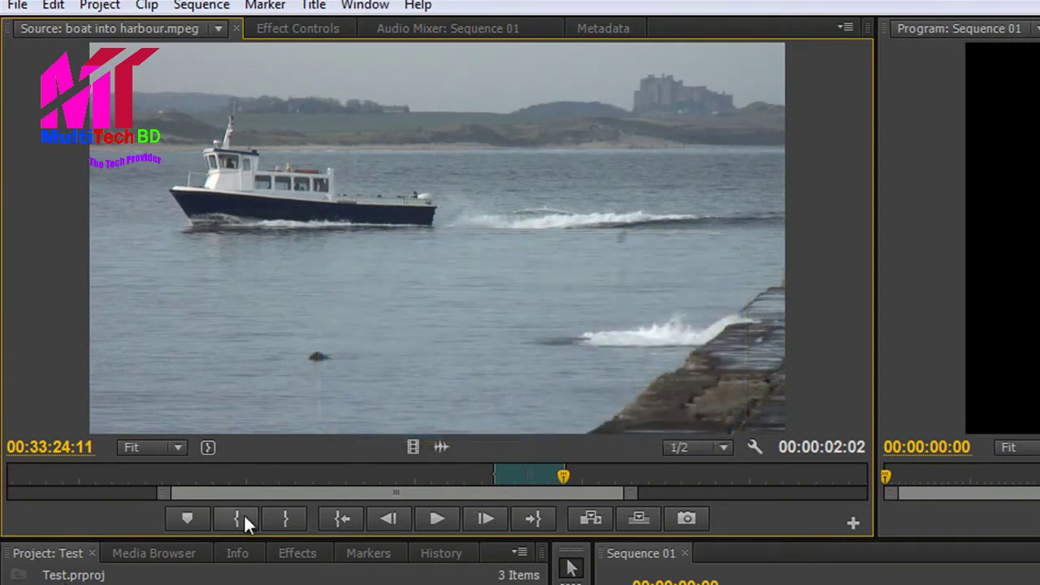
Jump the source playhead between the In and Out points, then step back three frames
click(339, 523)
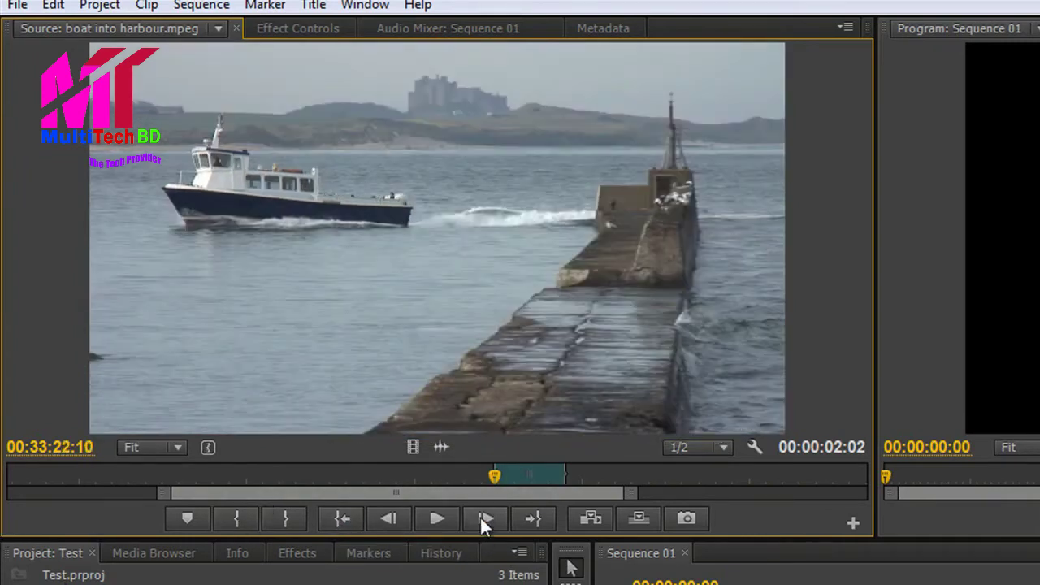
click(524, 518)
click(341, 518)
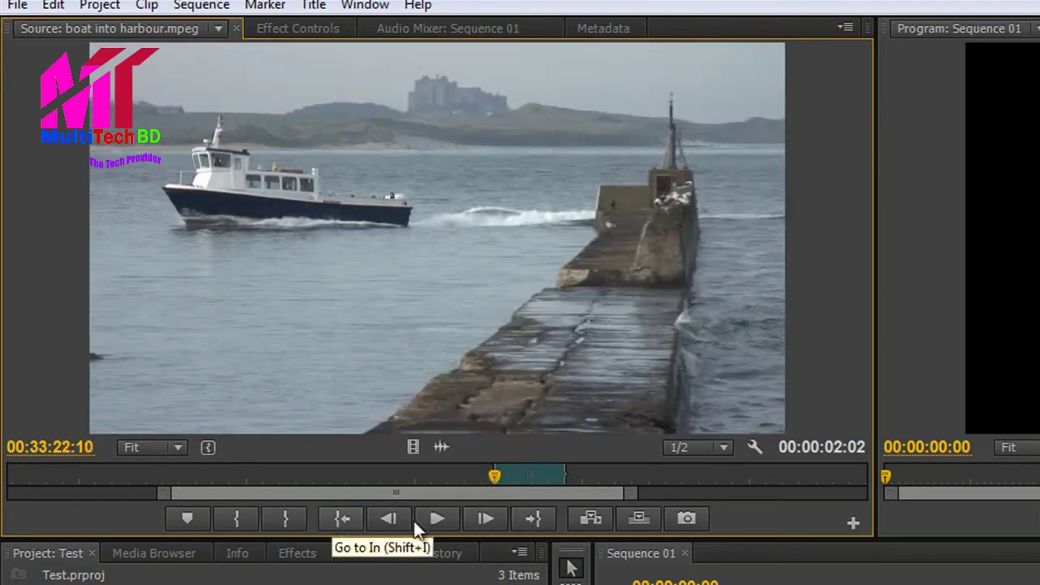
click(526, 518)
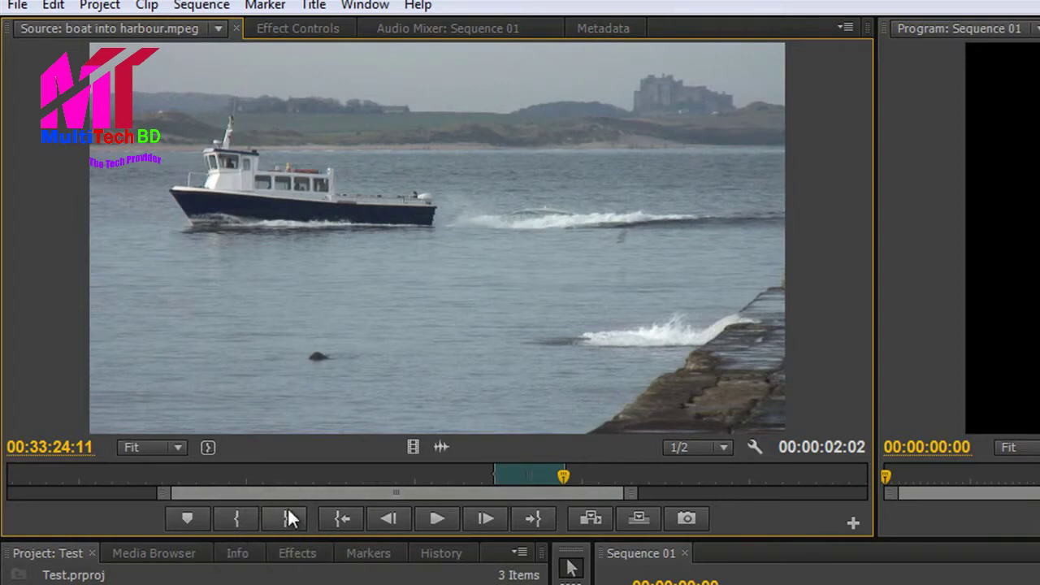
click(391, 520)
click(390, 519)
click(391, 519)
Play and stop, step forward three frames, then play and stop at 00:33:25:16
click(436, 524)
click(436, 524)
click(486, 524)
click(487, 524)
click(486, 524)
click(435, 521)
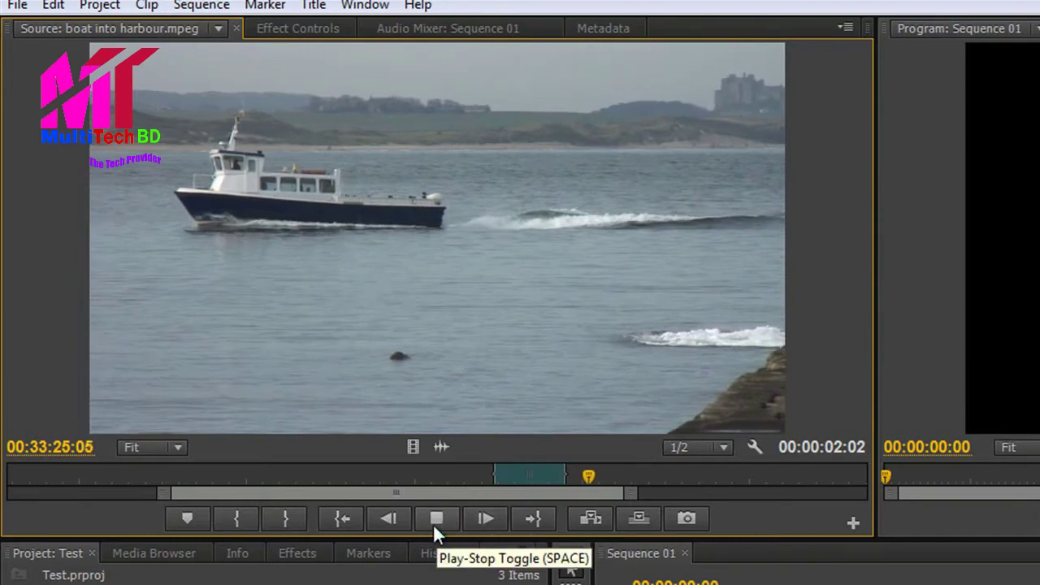
click(435, 520)
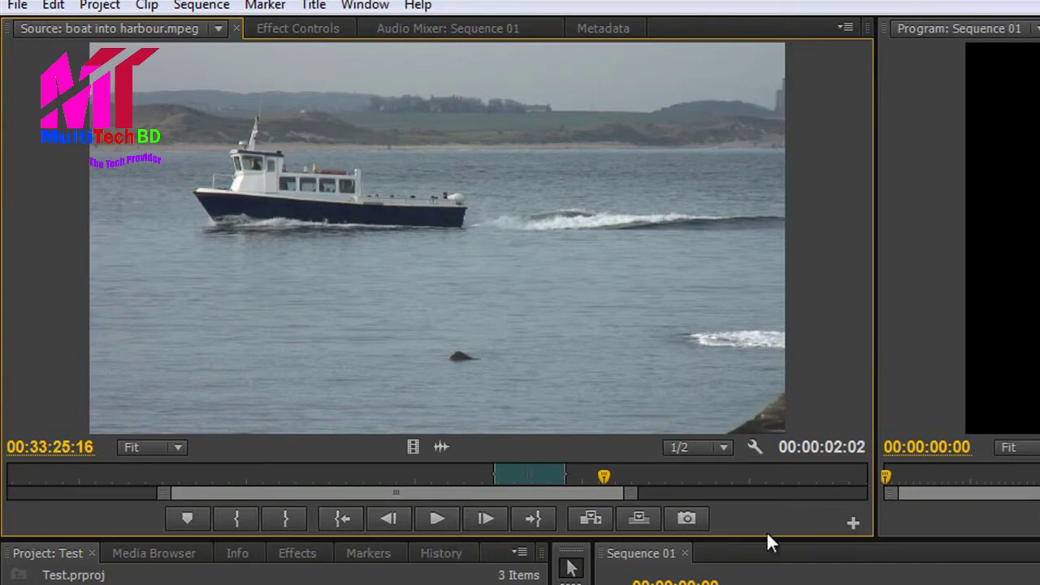
Open the Button Editor and drag Play In to Out between Step Back and Play
click(853, 523)
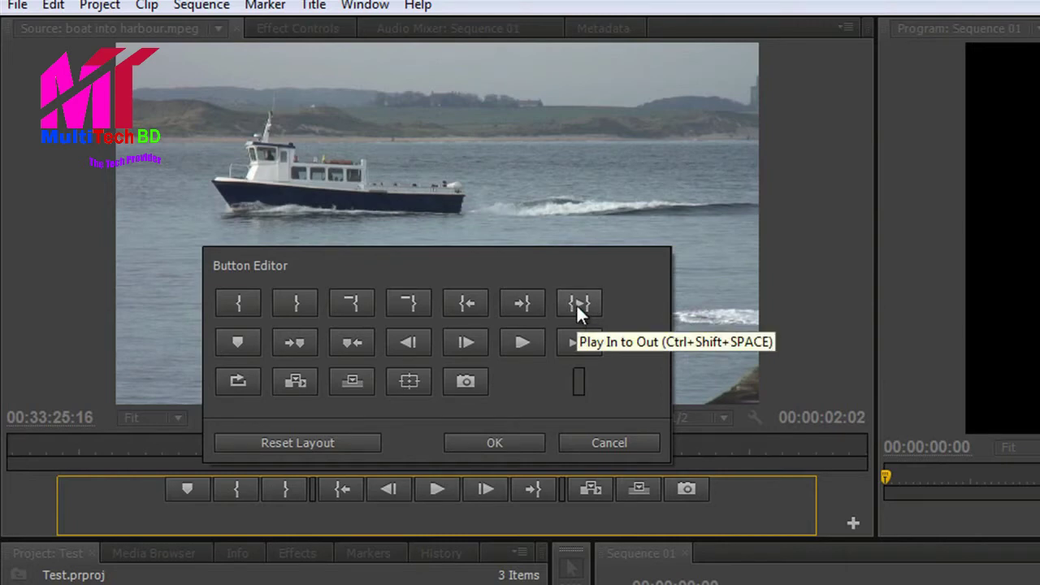
drag(576, 304, 453, 508)
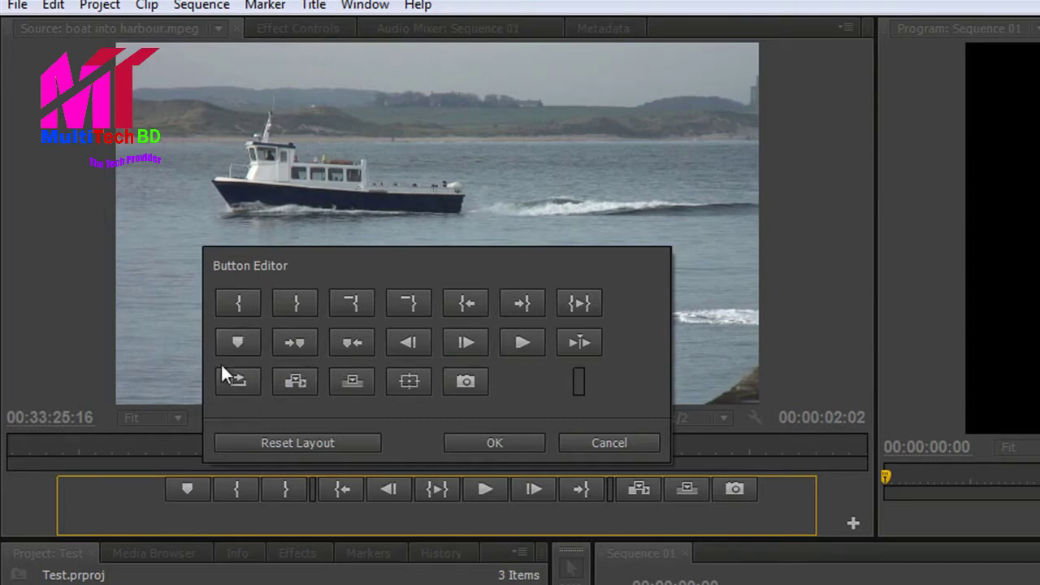
Drag Add Marker, Mark In and Mark Out off the bar and insert Play Around after Play In to Out
click(181, 485)
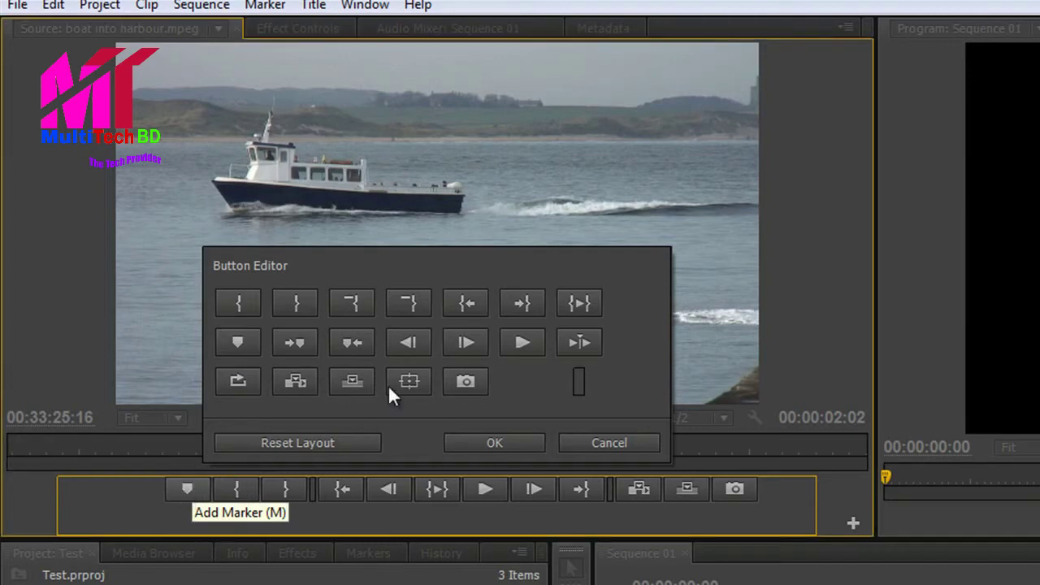
drag(528, 388, 528, 388)
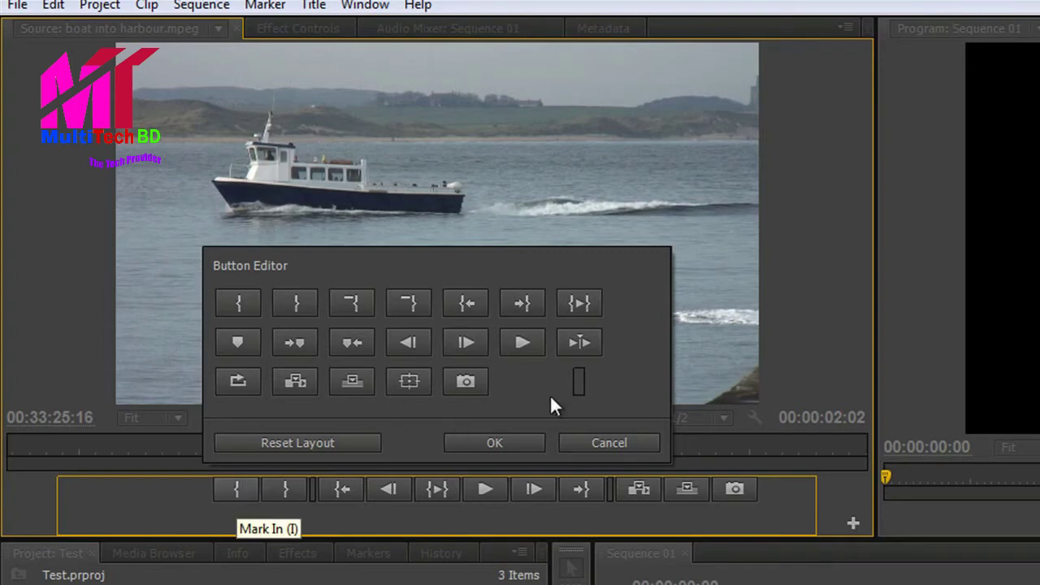
drag(551, 398, 551, 398)
drag(285, 488, 520, 382)
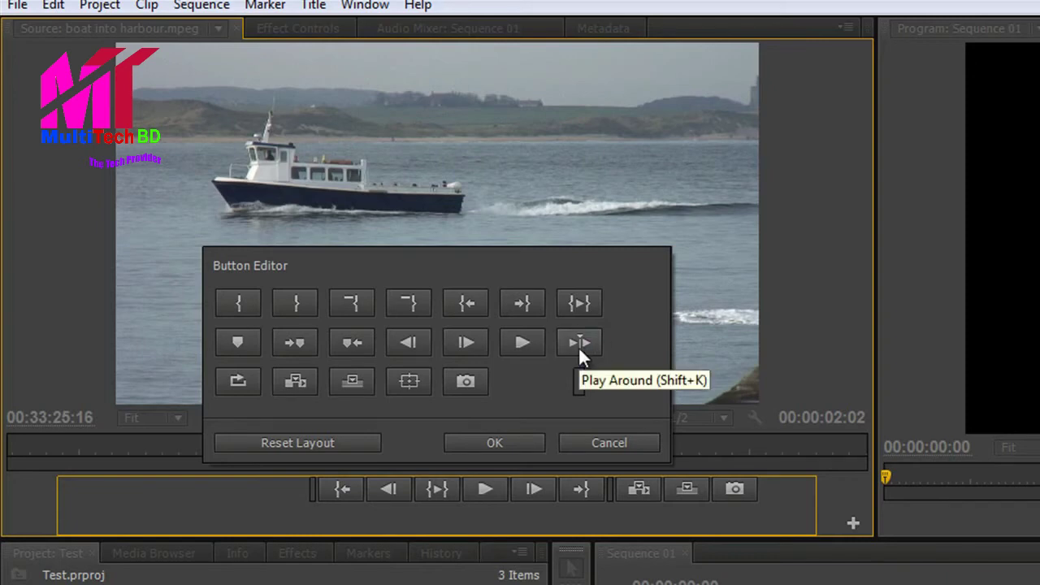
drag(578, 347, 479, 496)
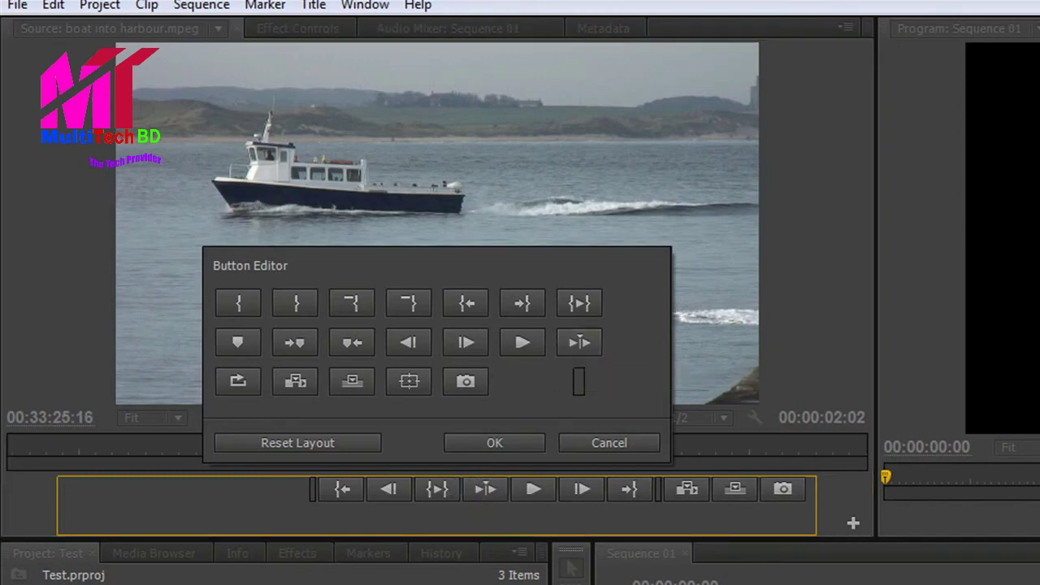
Confirm the custom button layout, then toggle Show Transport Controls off and back on
click(507, 440)
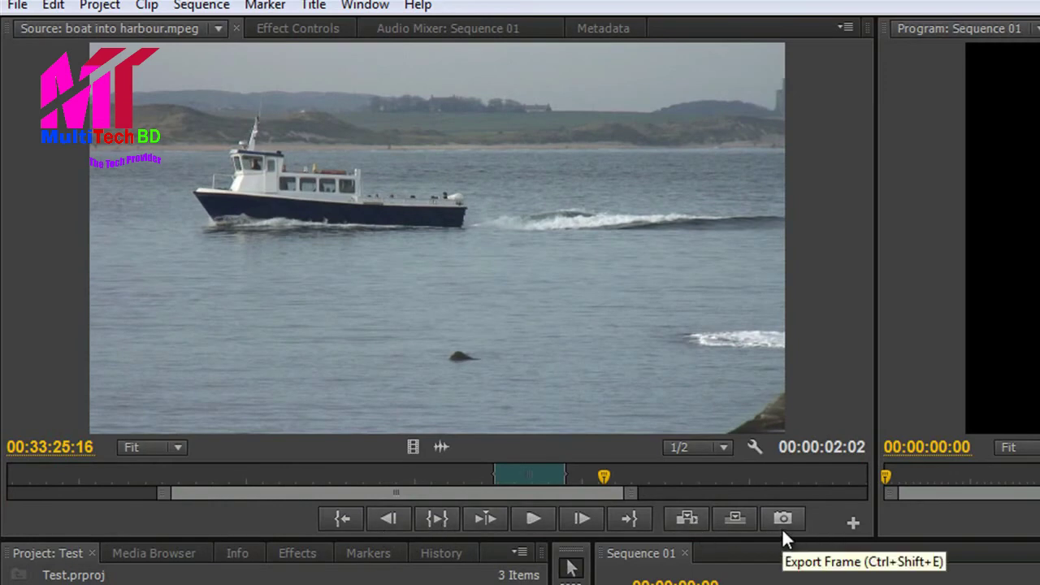
click(844, 27)
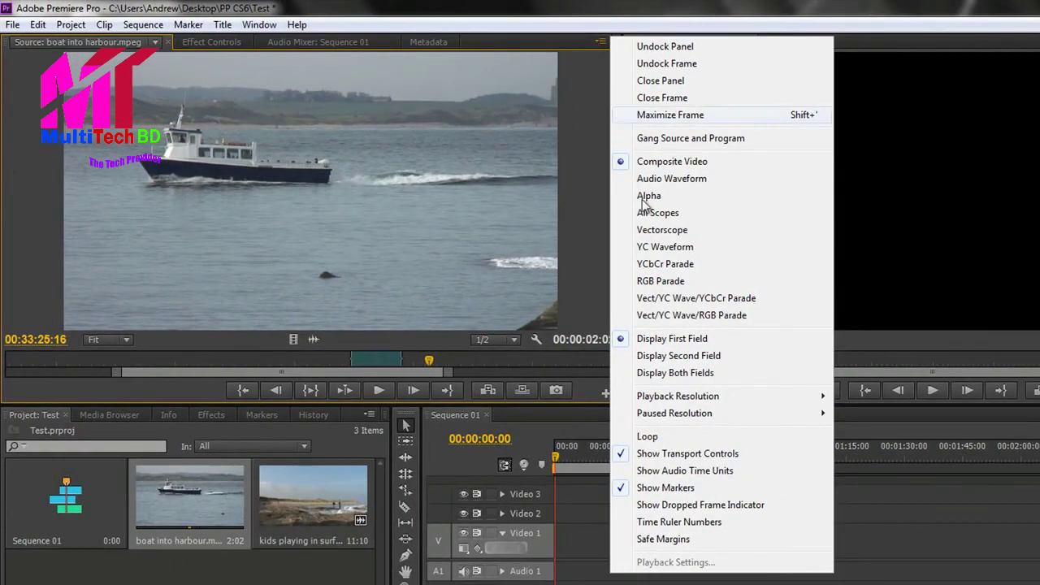
click(669, 462)
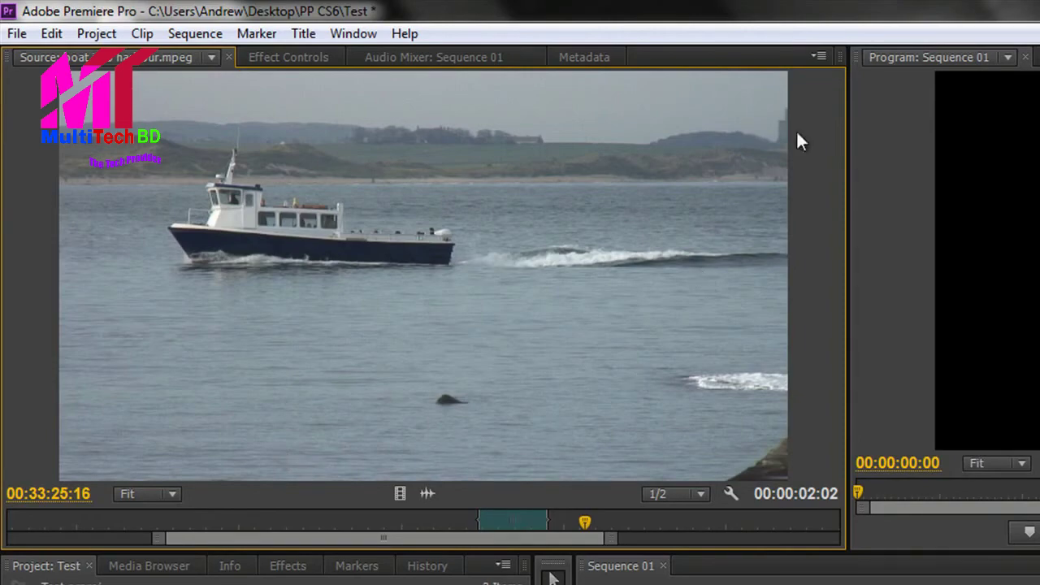
click(822, 54)
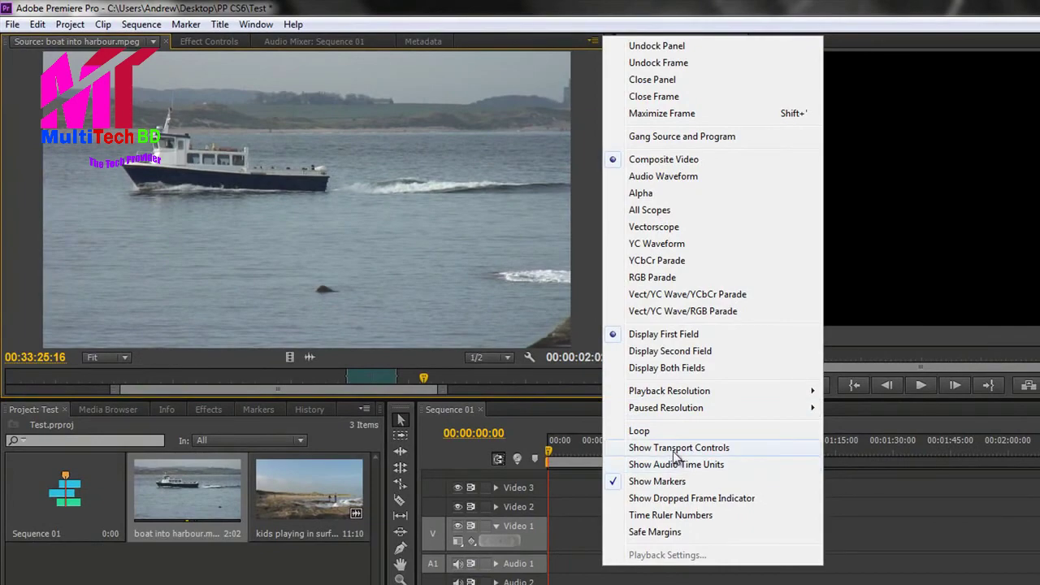
click(678, 448)
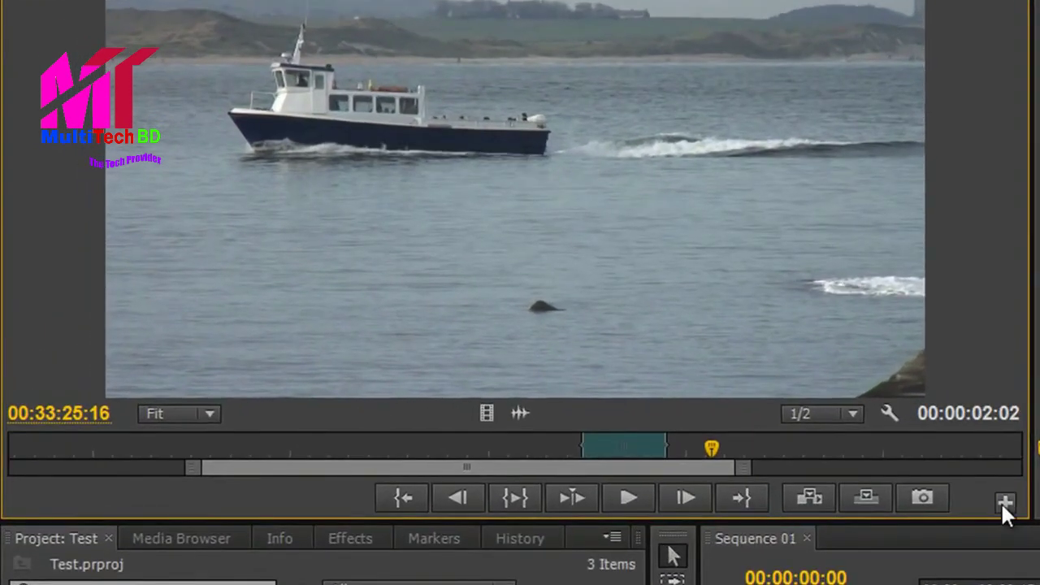
Reset the transport buttons to default, insert Play Around before Play, and open the Source panel menu
click(595, 388)
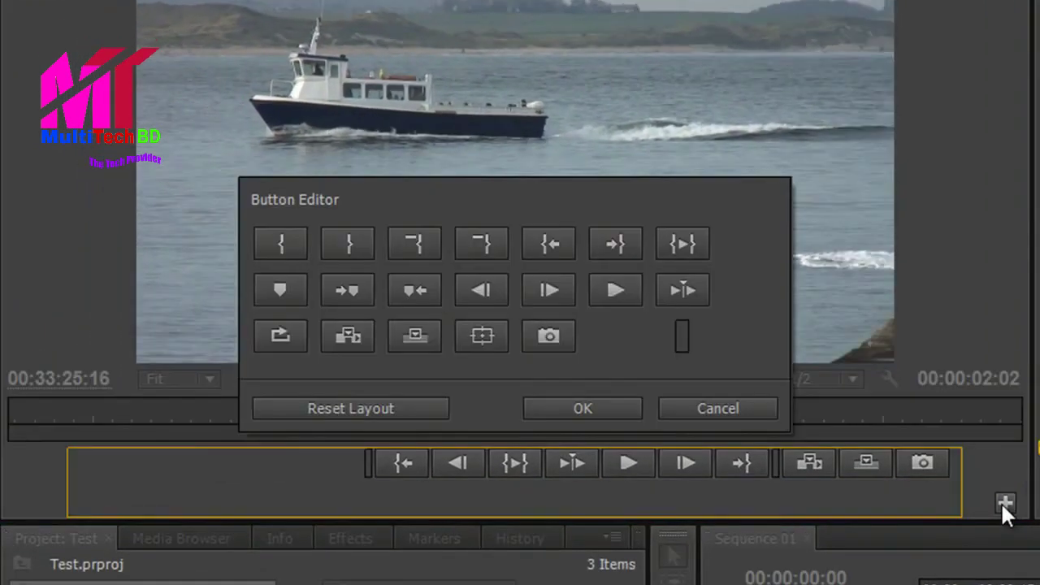
click(329, 412)
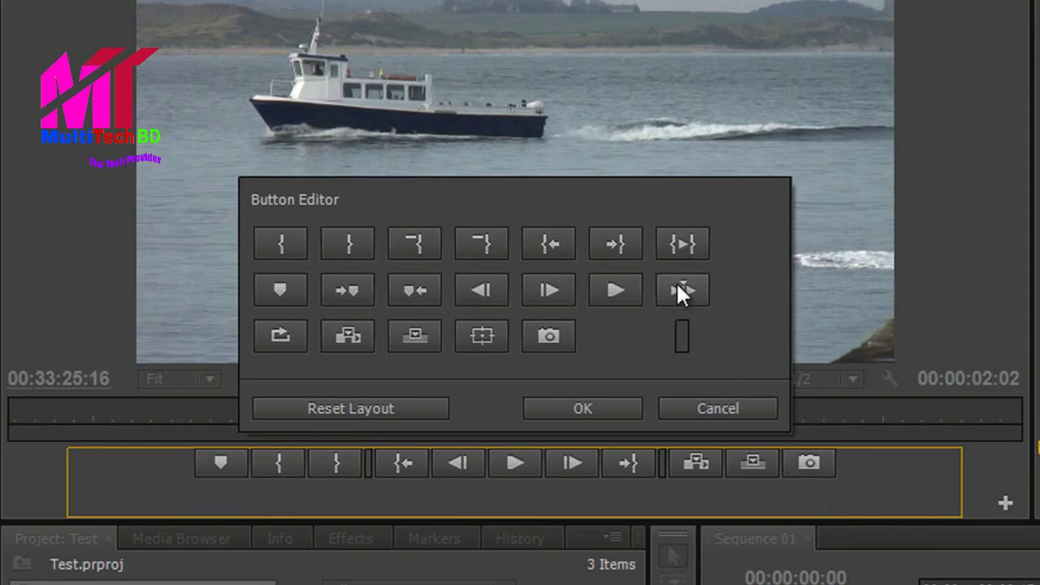
drag(624, 325, 472, 487)
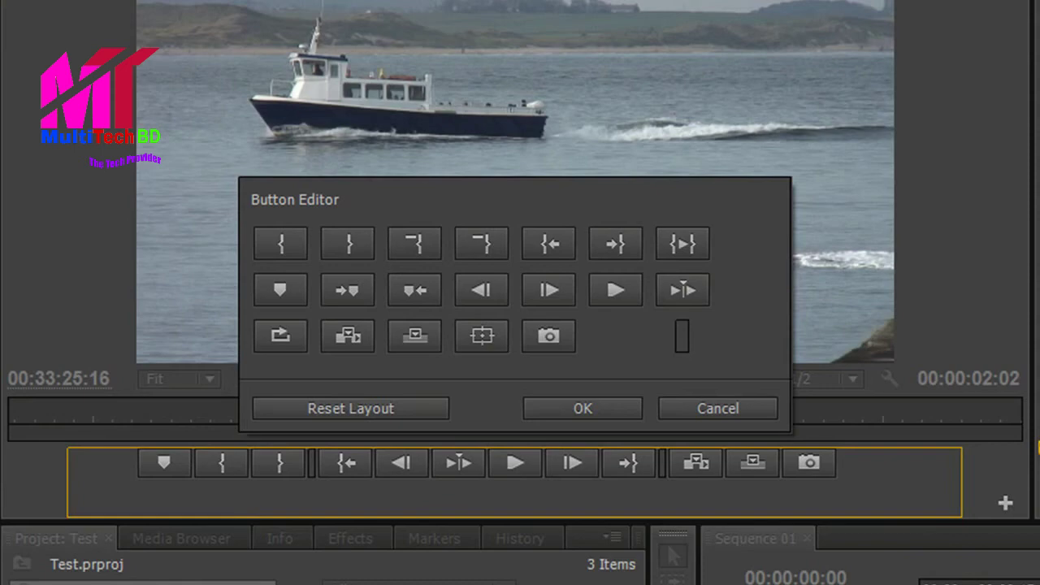
click(588, 406)
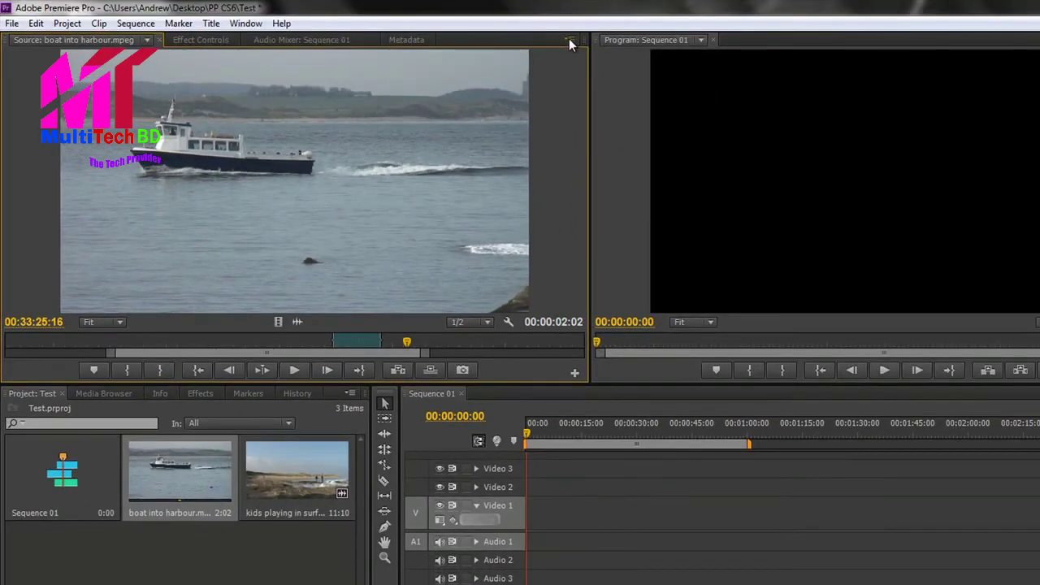
click(569, 38)
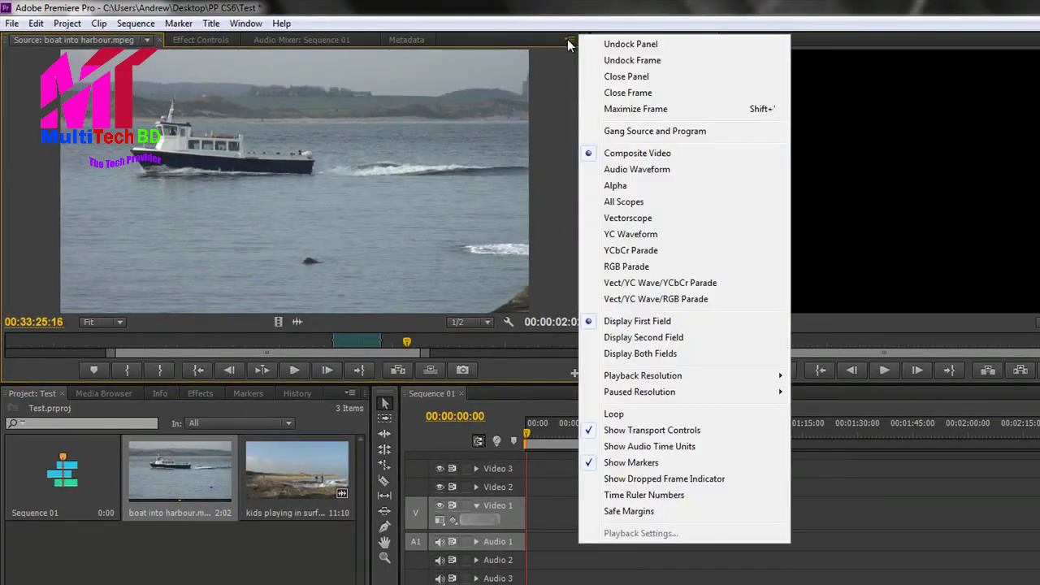